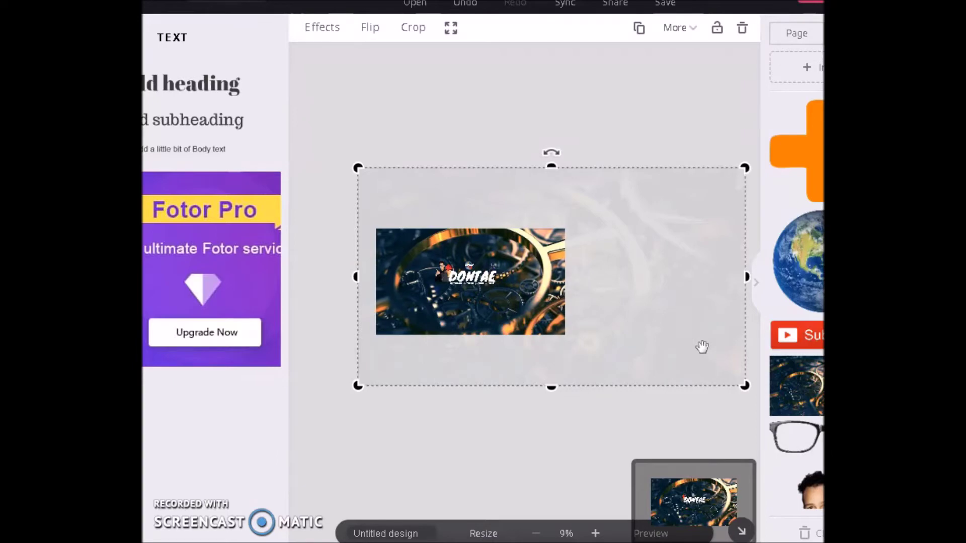
click(518, 292)
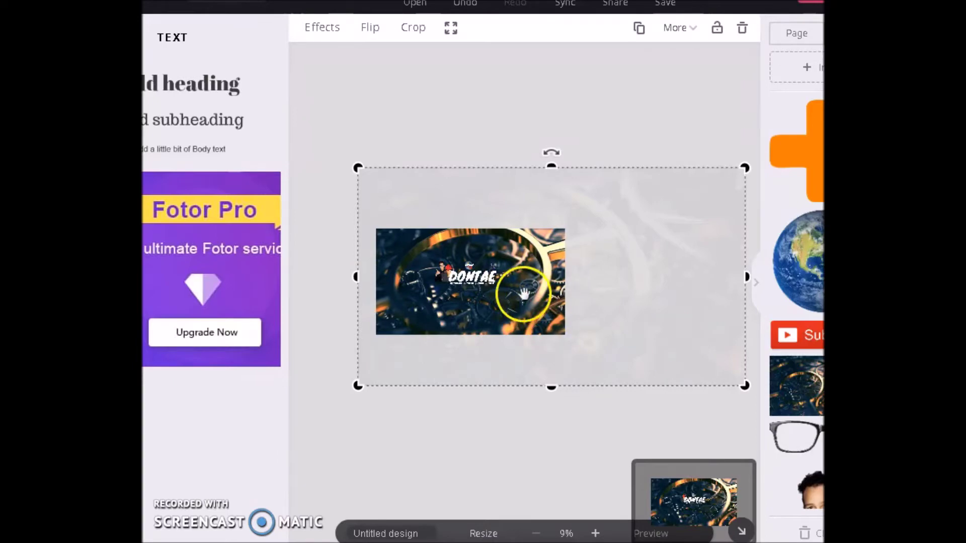
scroll(479, 295, up, 2)
scroll(453, 309, up, 2)
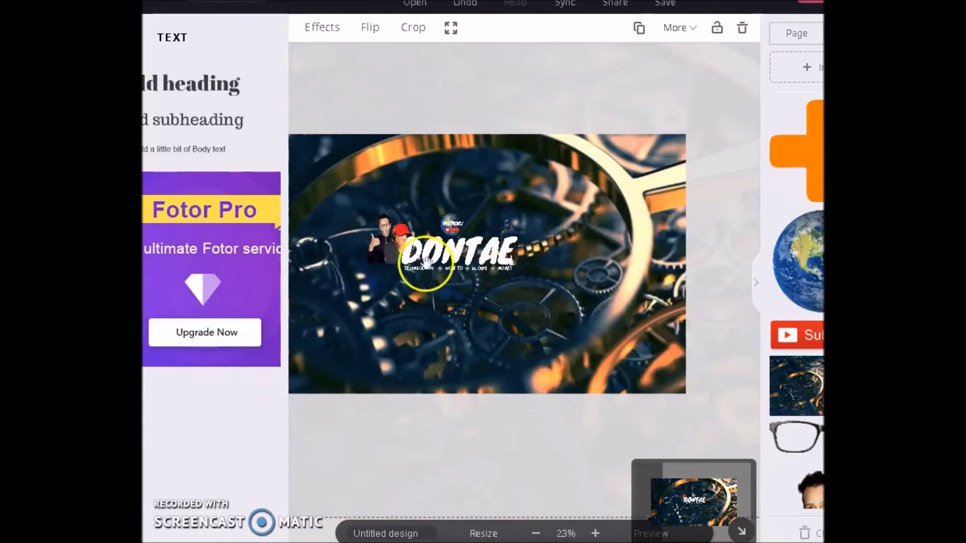
scroll(367, 216, up, 2)
scroll(470, 241, up, 2)
scroll(657, 256, up, 1)
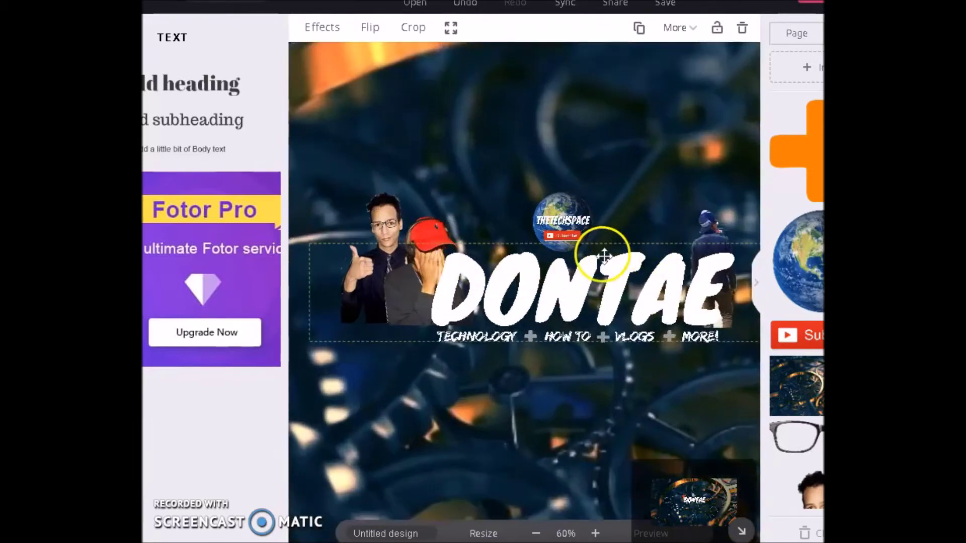
click(423, 375)
scroll(464, 344, down, 1)
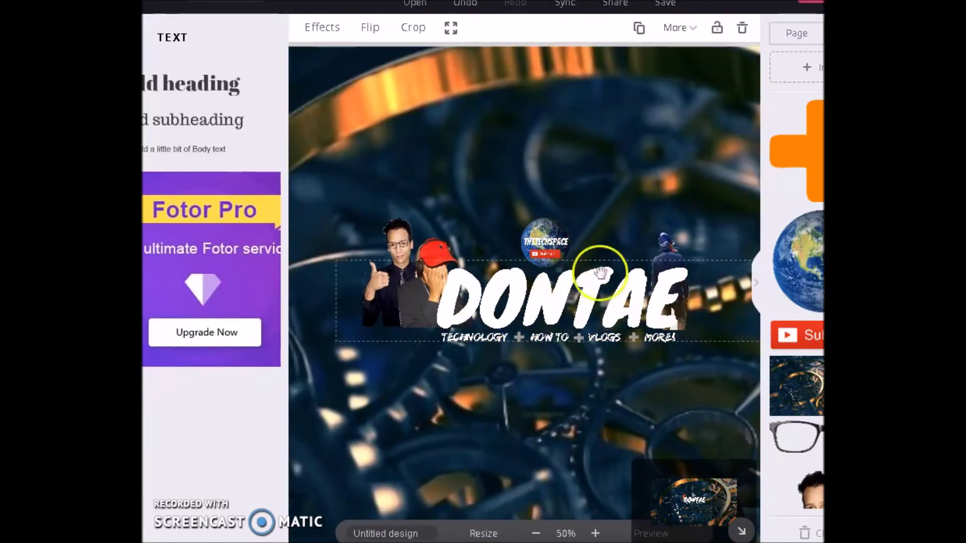
click(507, 276)
click(603, 337)
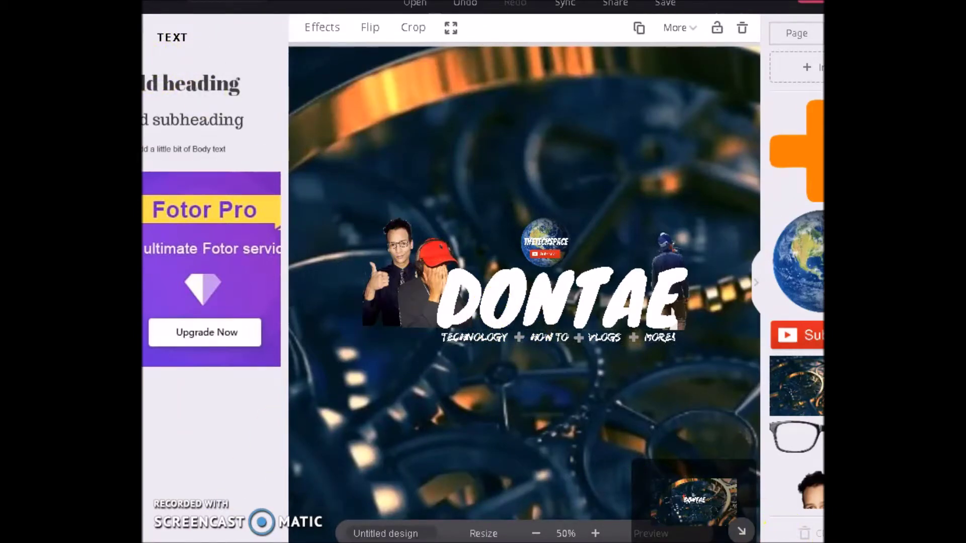
click(556, 524)
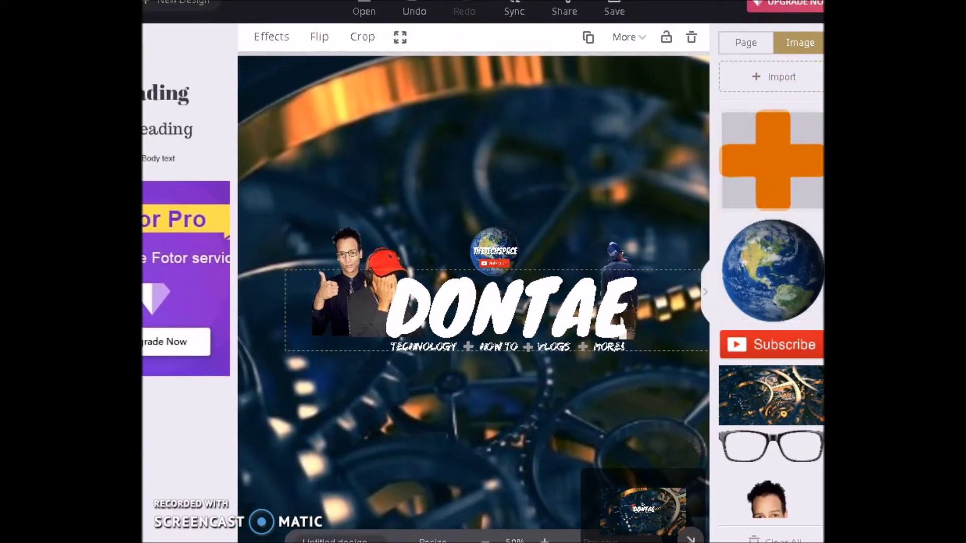
scroll(738, 388, down, 4)
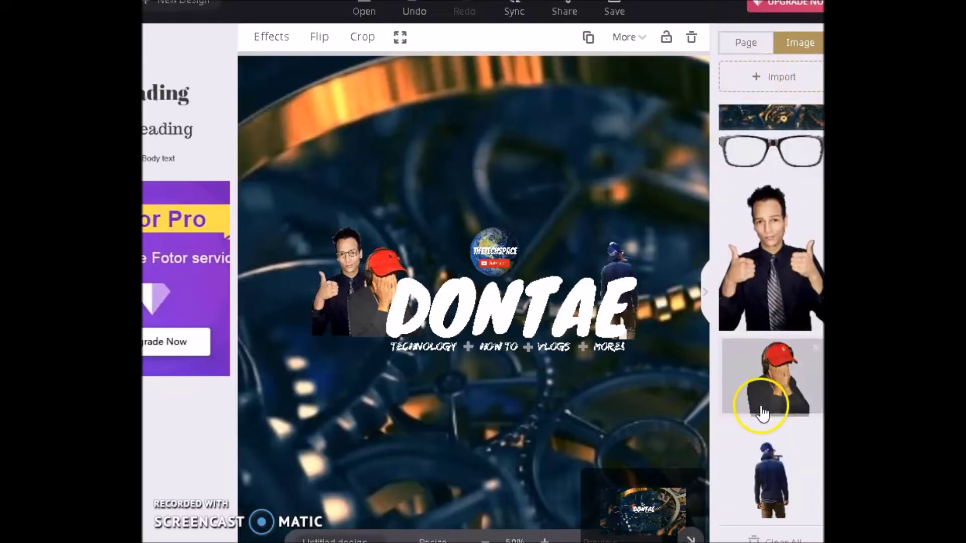
scroll(773, 413, up, 4)
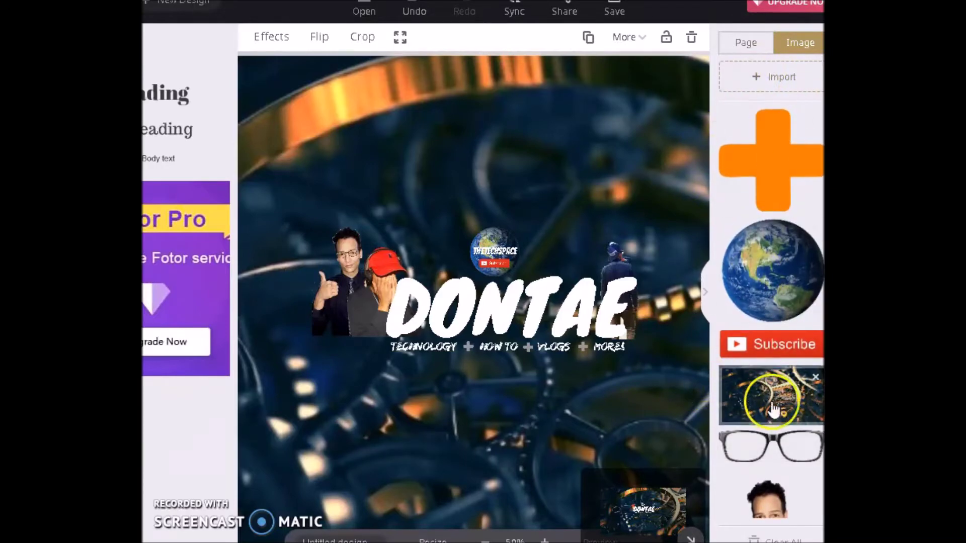
click(790, 291)
mouse_move(489, 285)
mouse_down()
mouse_move(526, 252)
mouse_move(520, 258)
mouse_up()
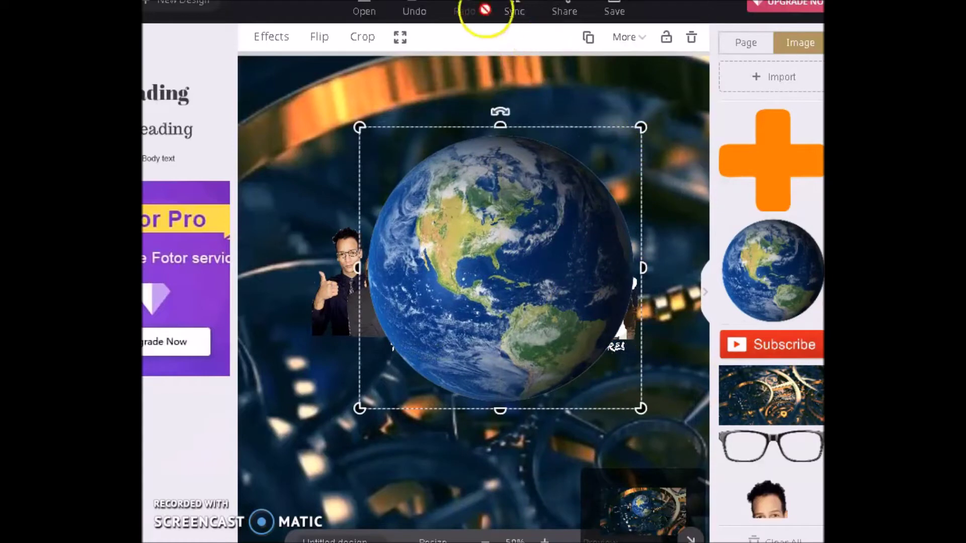
click(691, 36)
scroll(352, 358, down, 2)
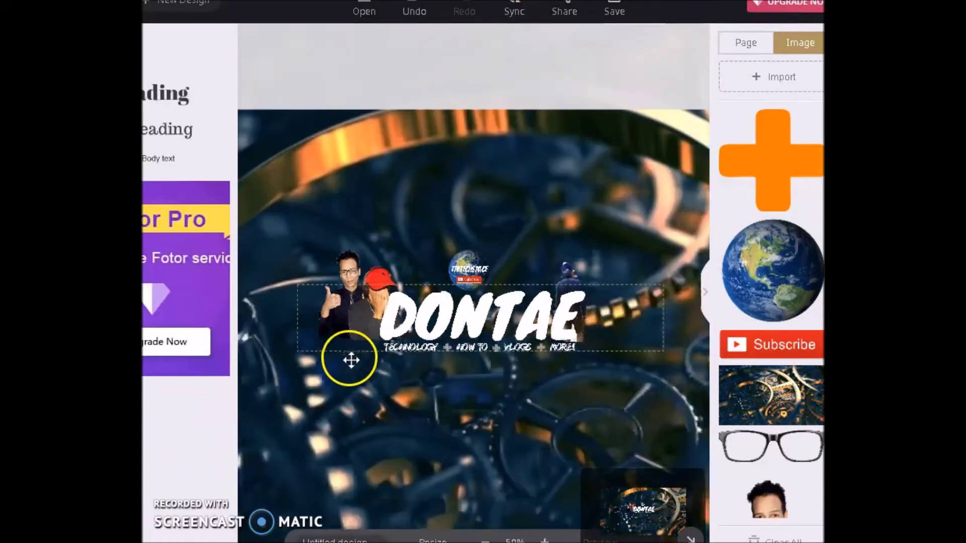
scroll(355, 362, down, 3)
scroll(358, 366, down, 1)
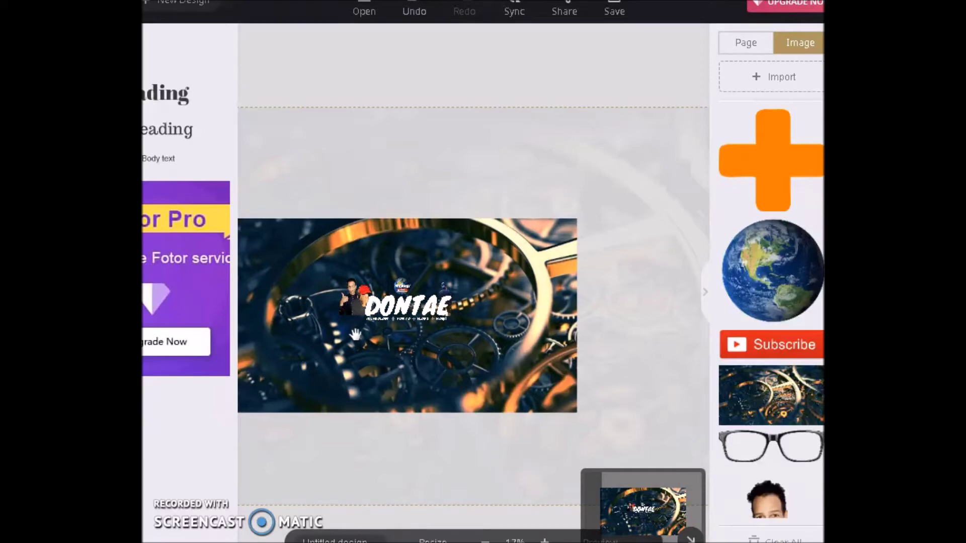
scroll(357, 314, up, 3)
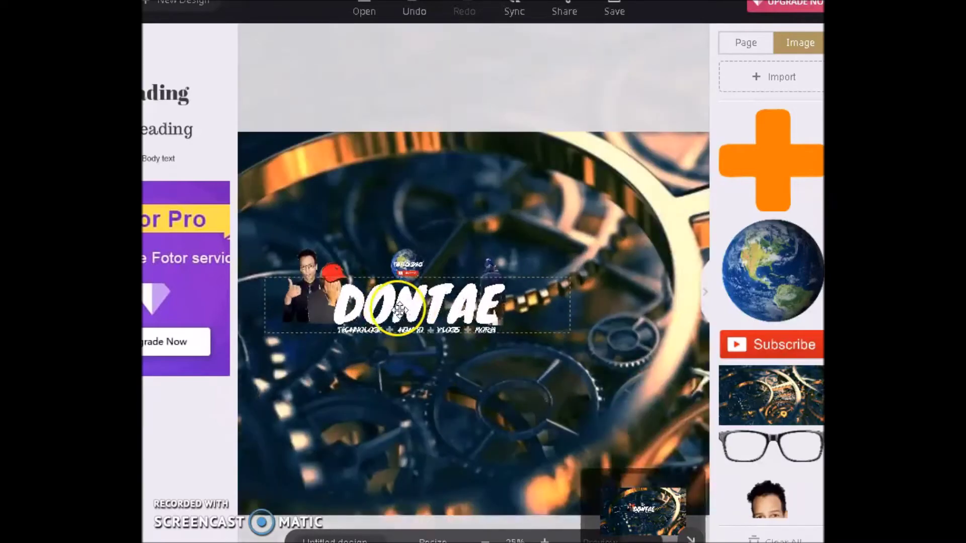
click(352, 113)
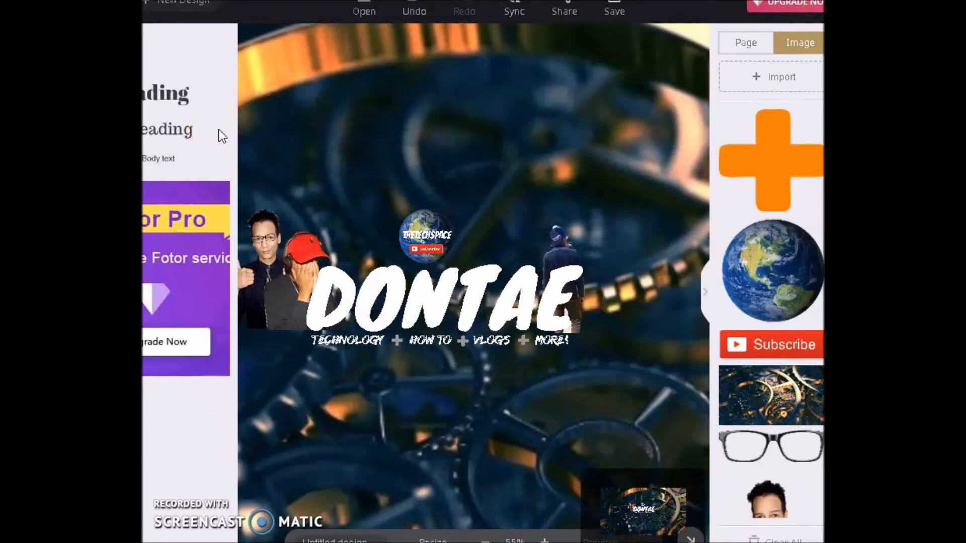
drag(218, 140, 274, 142)
click(464, 345)
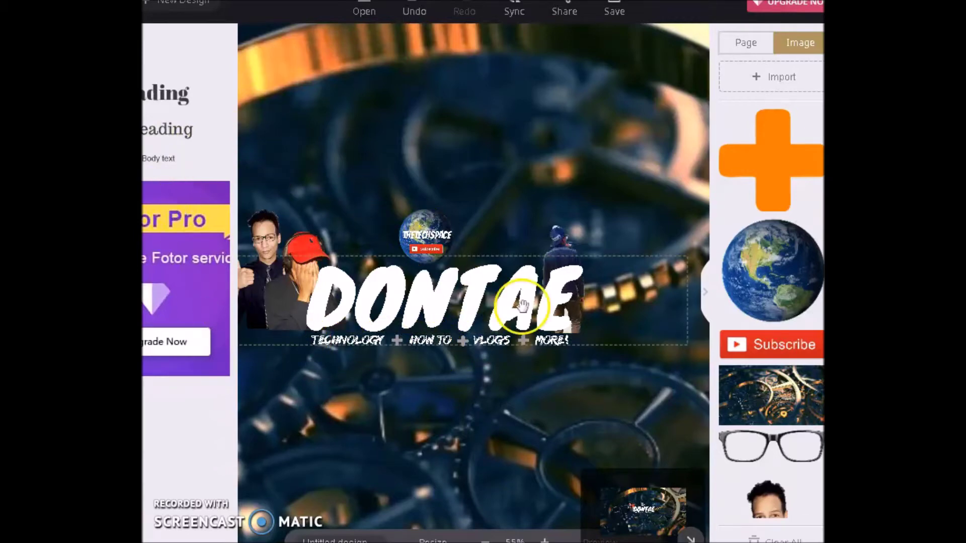
drag(520, 303, 195, 245)
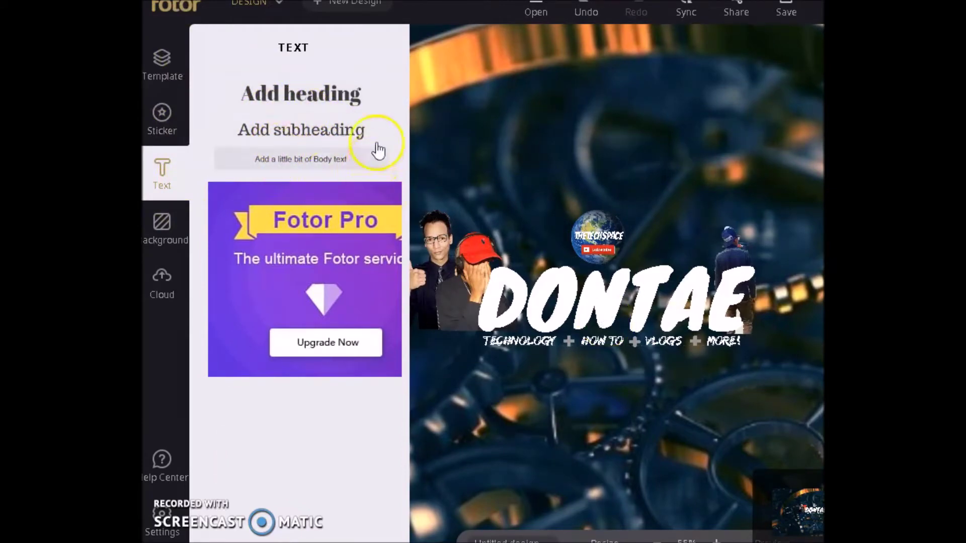
click(349, 142)
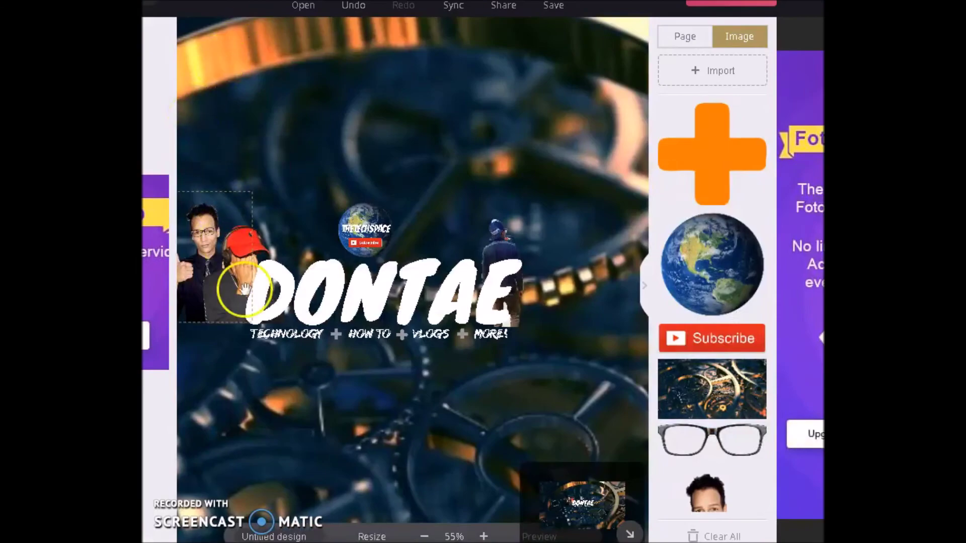
drag(237, 281, 239, 420)
scroll(239, 420, down, 2)
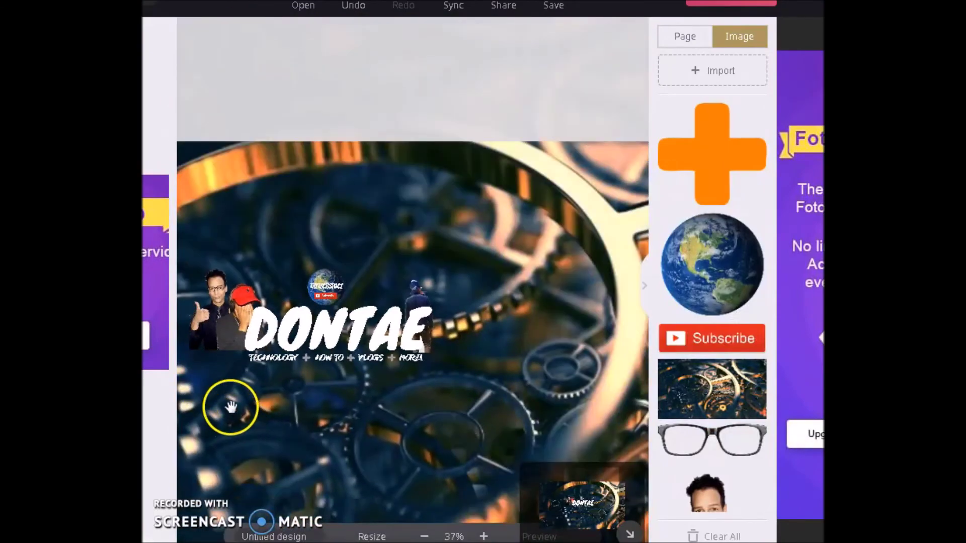
click(264, 265)
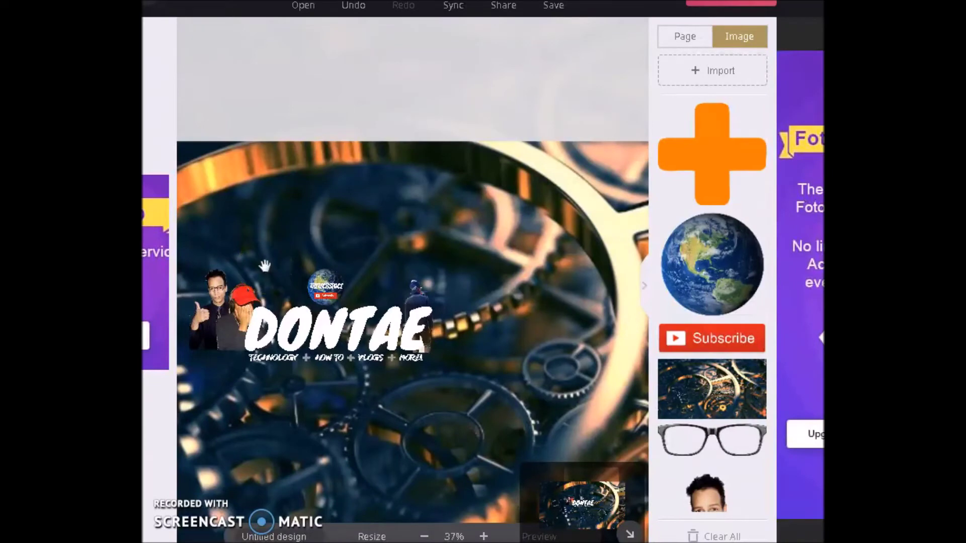
click(217, 365)
drag(186, 421, 181, 389)
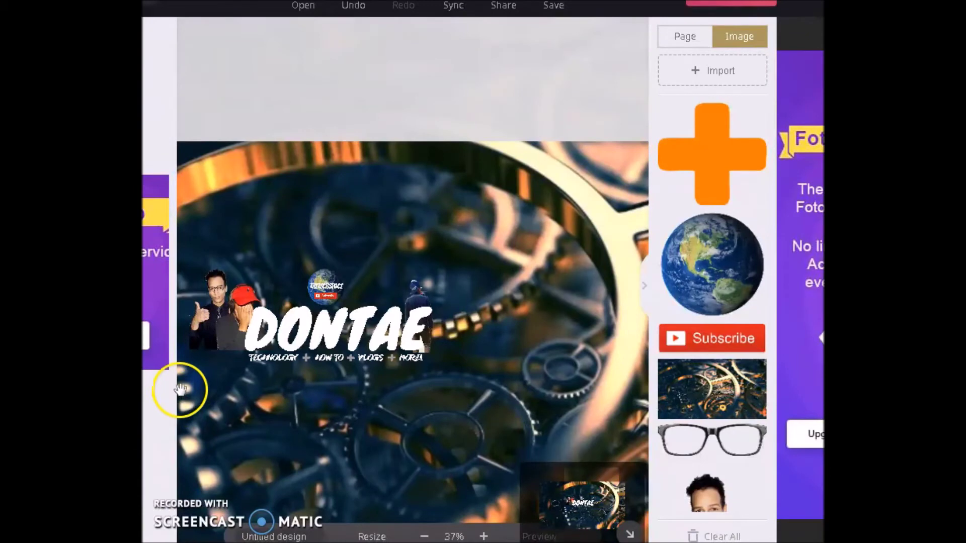
drag(181, 388, 172, 403)
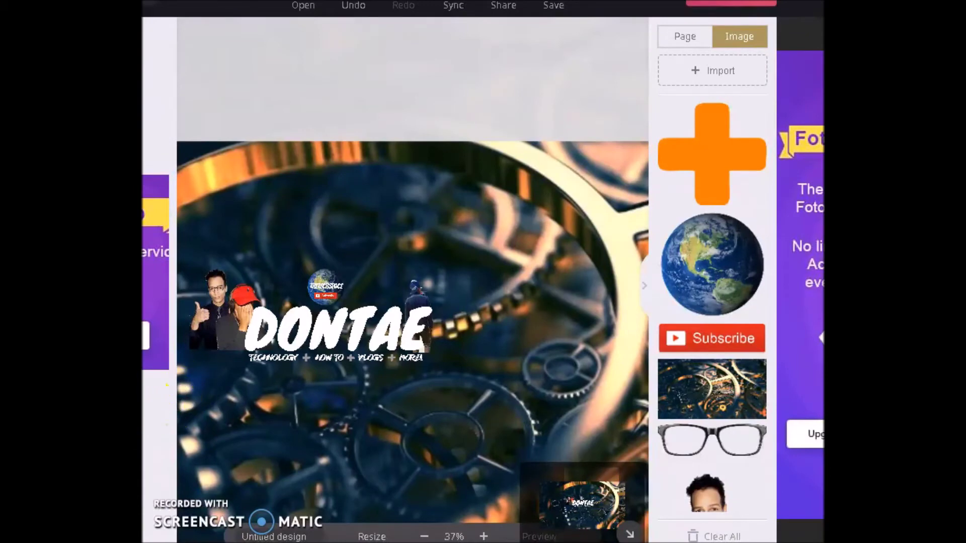
click(222, 322)
drag(248, 287, 373, 233)
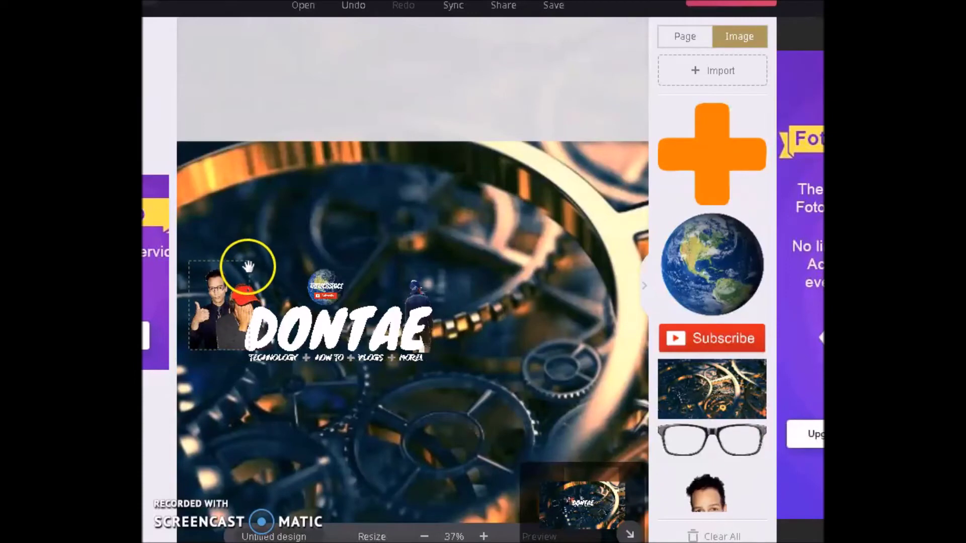